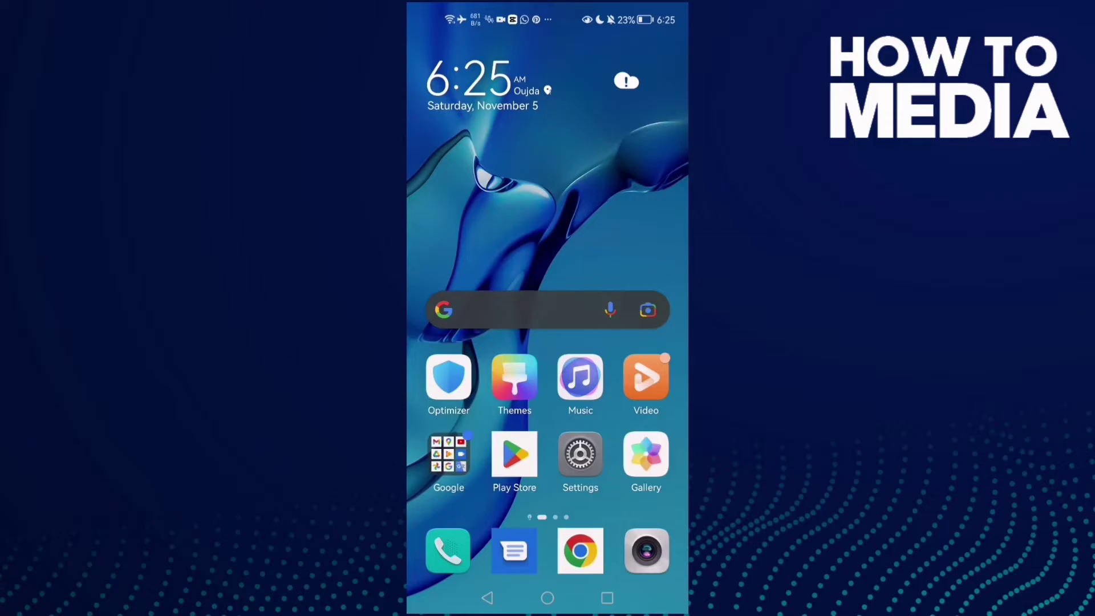
- Find YouTube through the Settings Apps search and open its power usage details
left_click(580, 454)
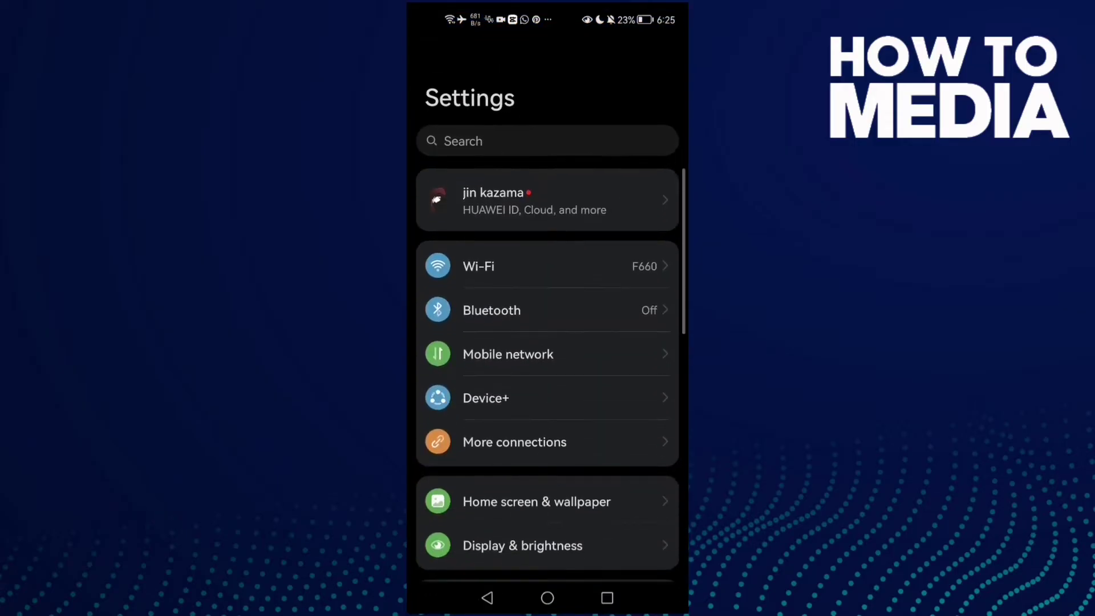
left_click_drag(582, 513, 564, 197)
left_click_drag(565, 268, 567, 317)
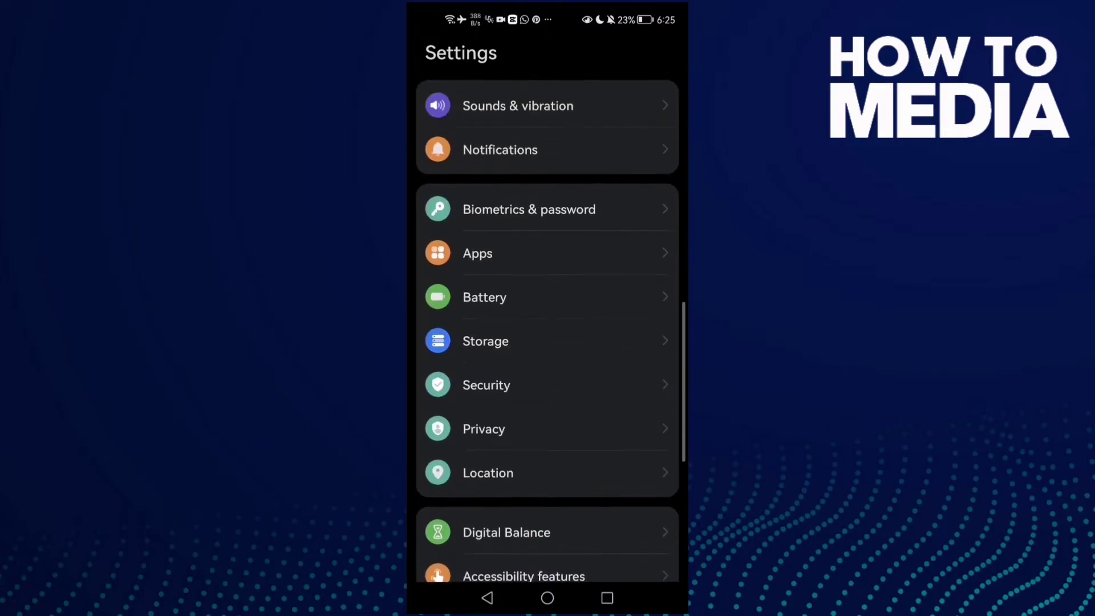
left_click(548, 253)
left_click(604, 108)
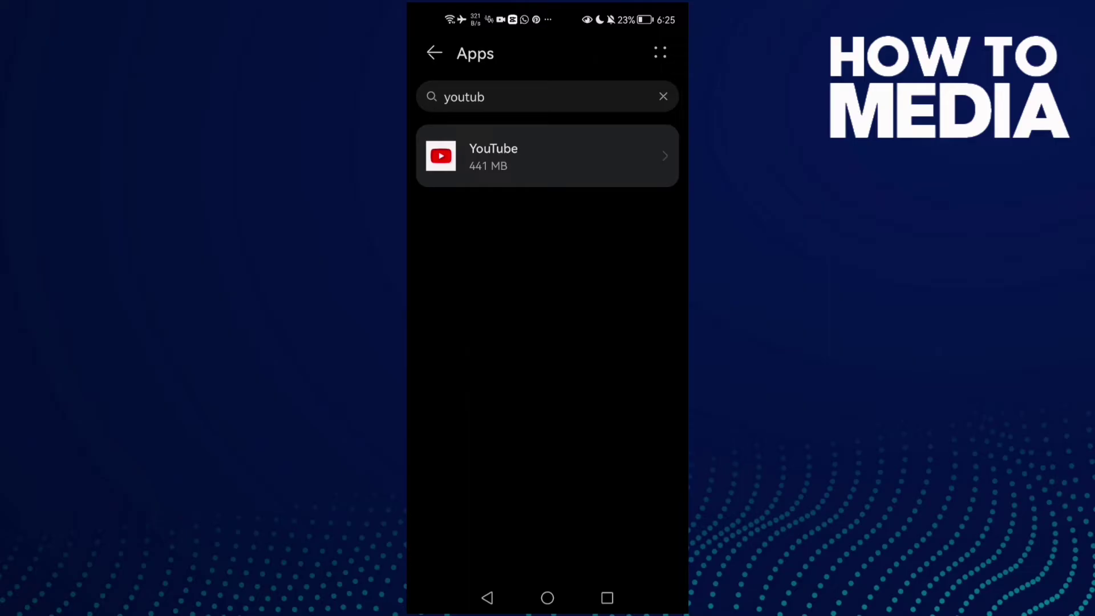
left_click(548, 158)
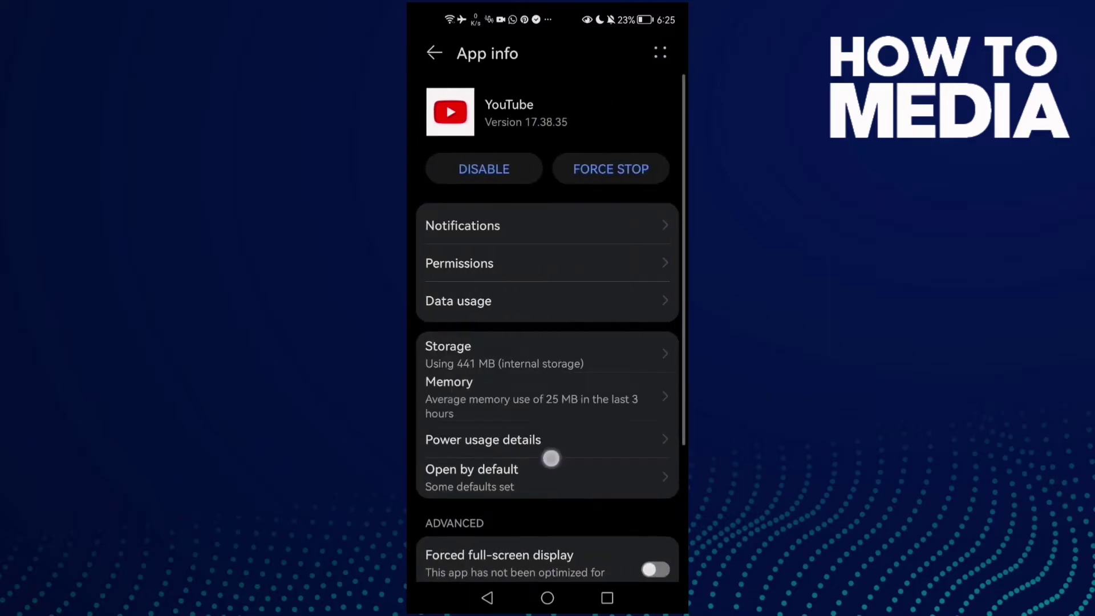
scroll(551, 460, "down", 2)
scroll(556, 368, "up", 1)
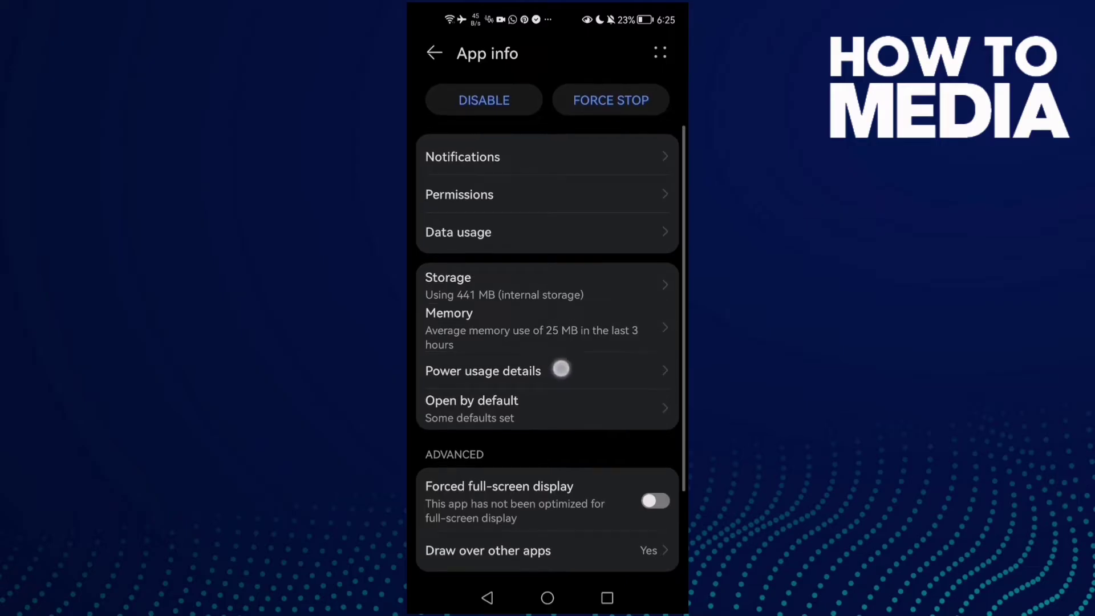
left_click(482, 371)
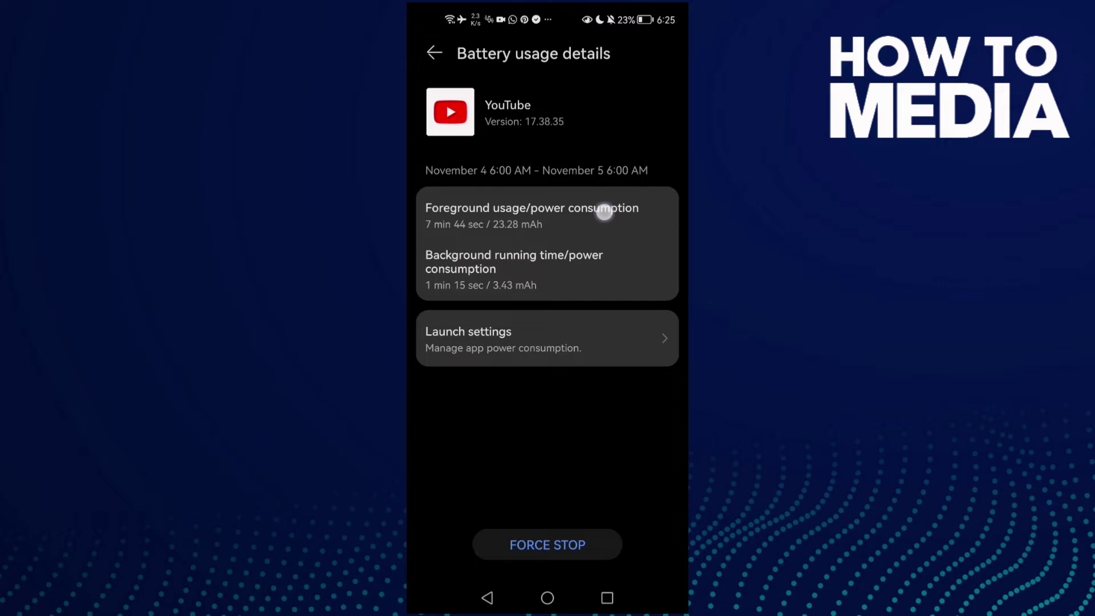
scroll(599, 212, "down", 1)
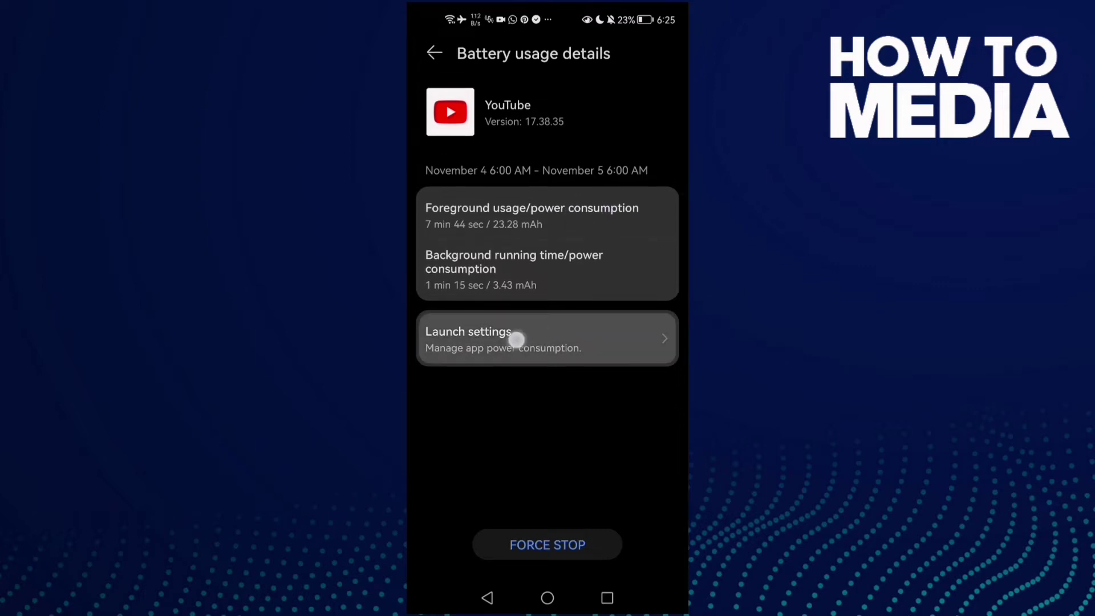
- Switch YouTube's launch settings from Manage automatically to Run in background, and confirm
left_click(563, 351)
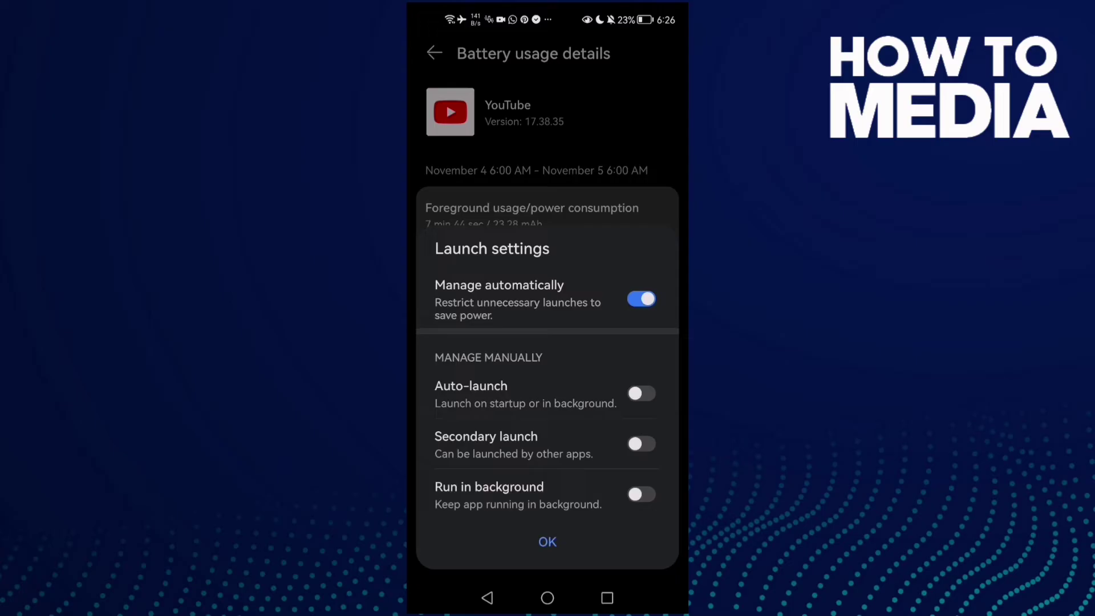
scroll(556, 505, "down", 1)
left_click(540, 308)
left_click(643, 494)
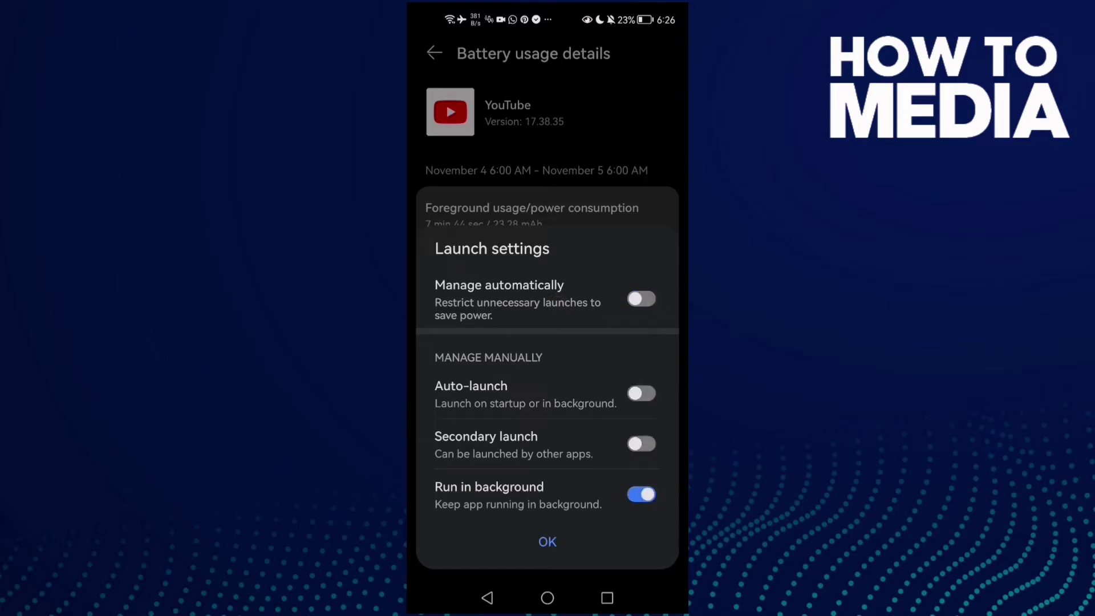
left_click(548, 541)
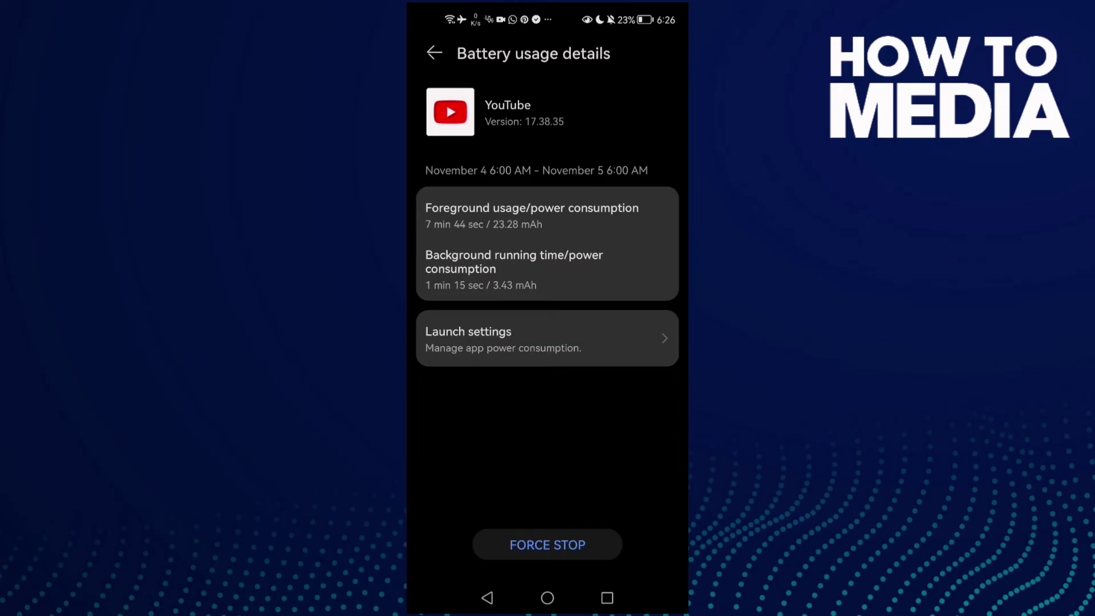
- Back out from YouTube's app info to the main Settings list and open Storage
left_click(487, 599)
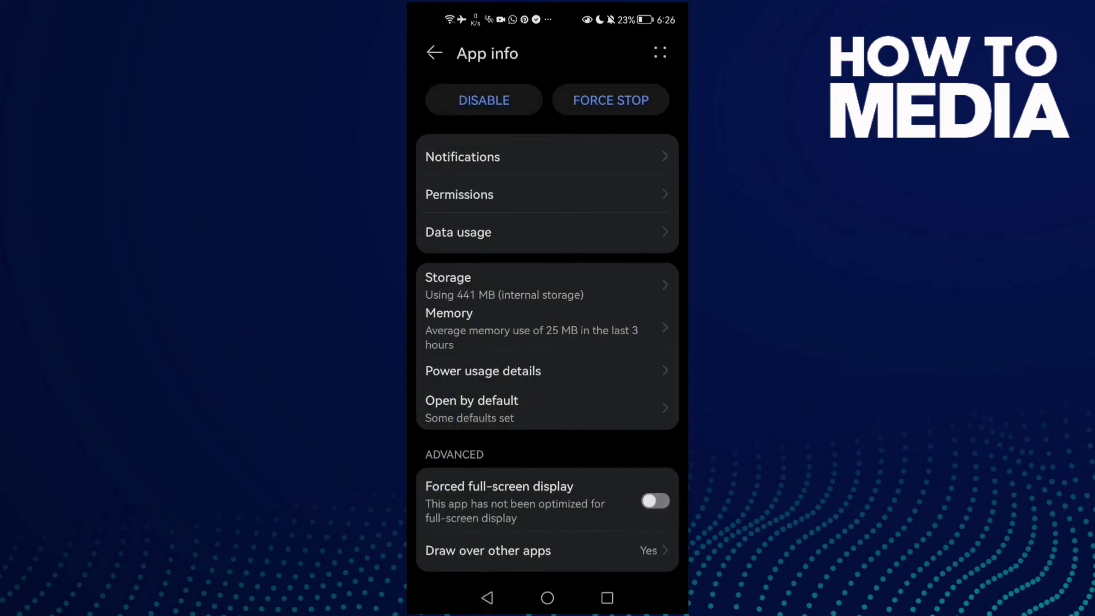
scroll(590, 462, "up", 2)
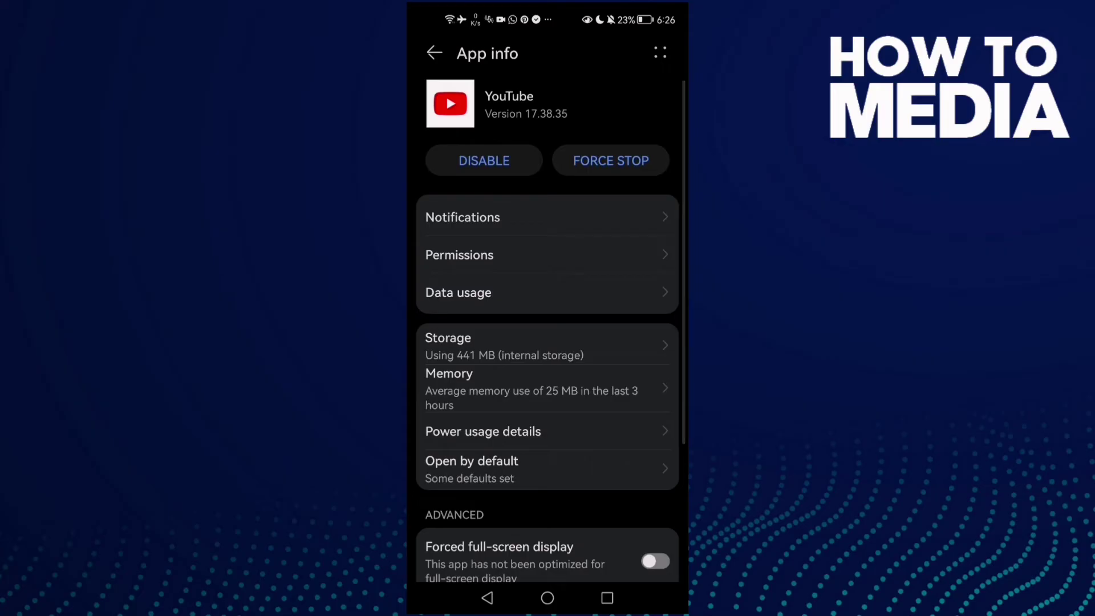
left_click(487, 598)
left_click(487, 598)
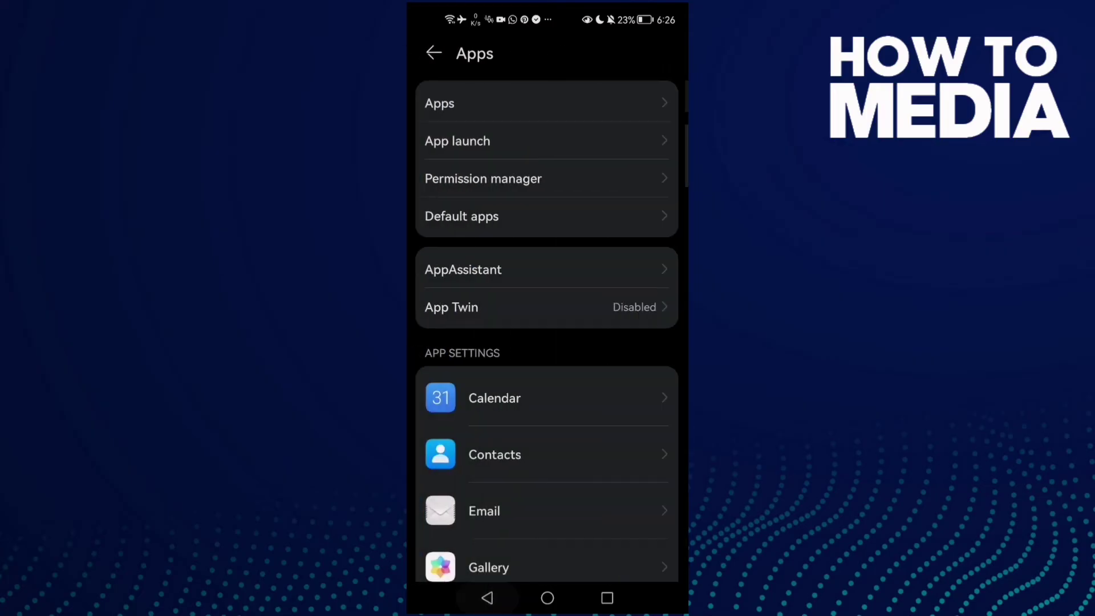
left_click(487, 598)
scroll(546, 284, "down", 1)
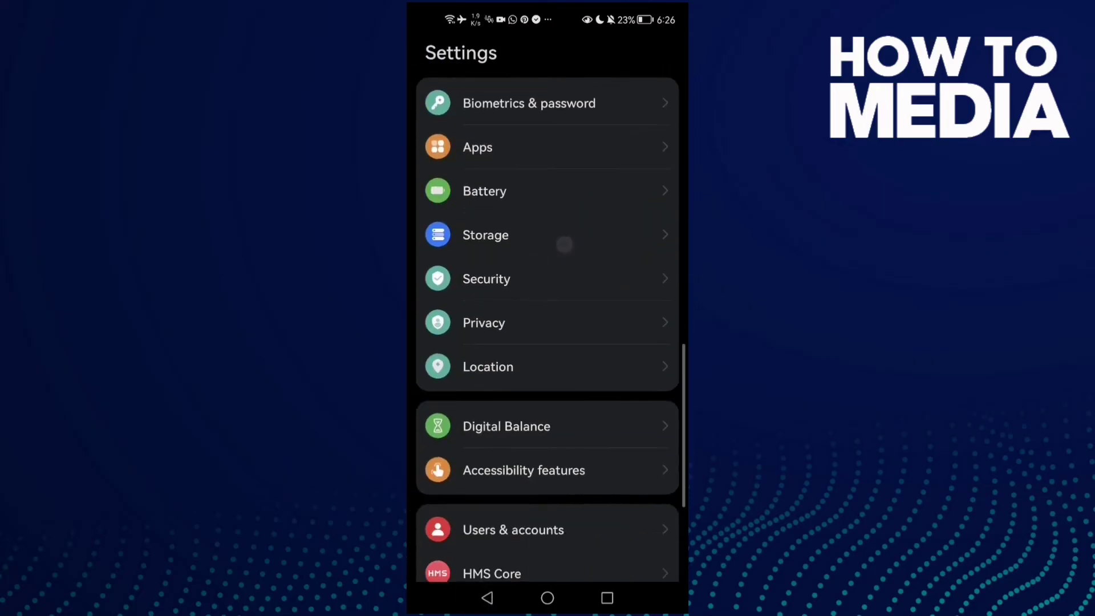
left_click(563, 243)
- Start the Storage CLEAN UP scan, then go to the home screen
left_click(547, 351)
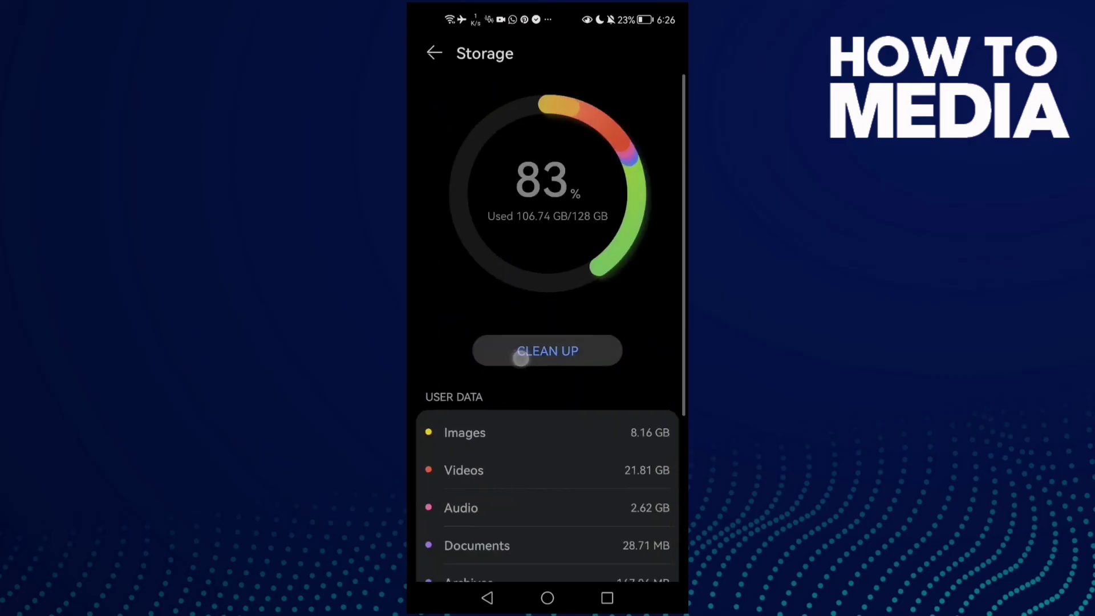
scroll(522, 253, "down", 1)
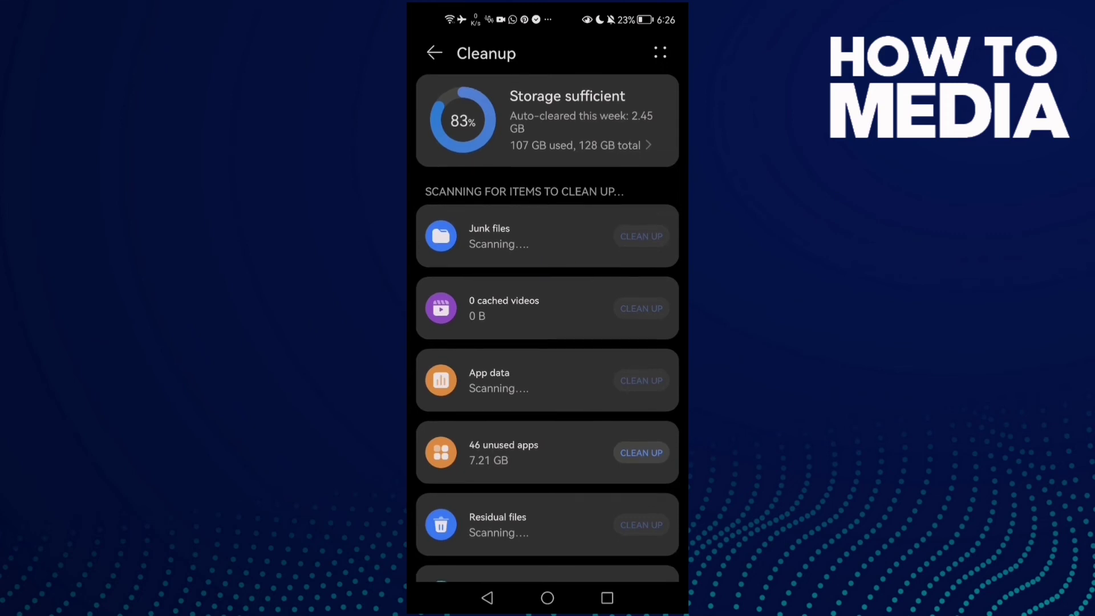
scroll(584, 258, "down", 1)
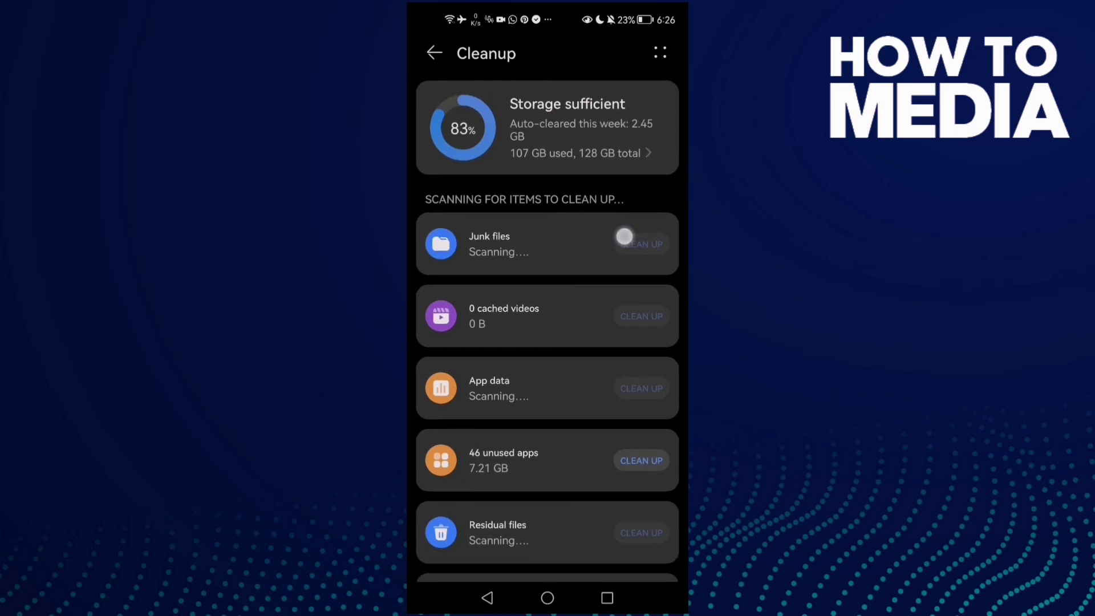
scroll(624, 234, "down", 1)
left_click(547, 598)
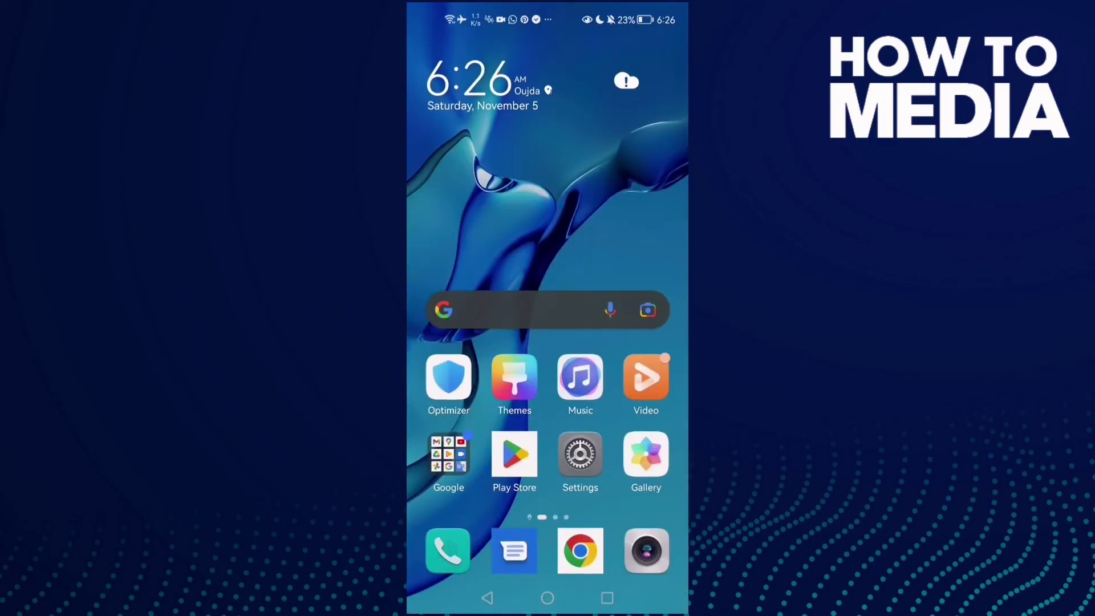
- Restart the phone from the power menu
key("XF86PowerOff")
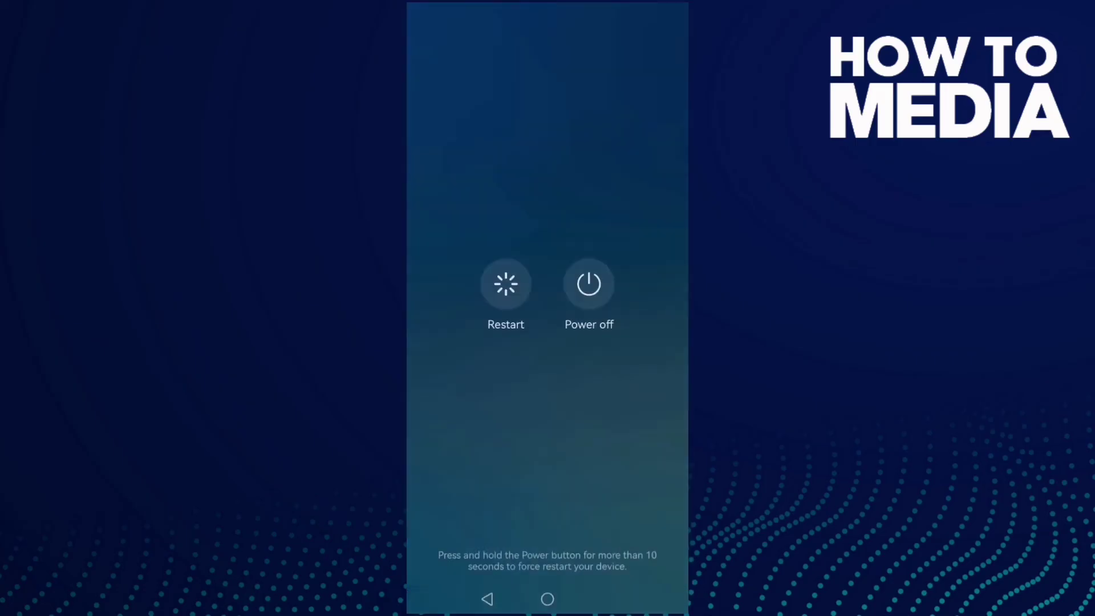
left_click(590, 283)
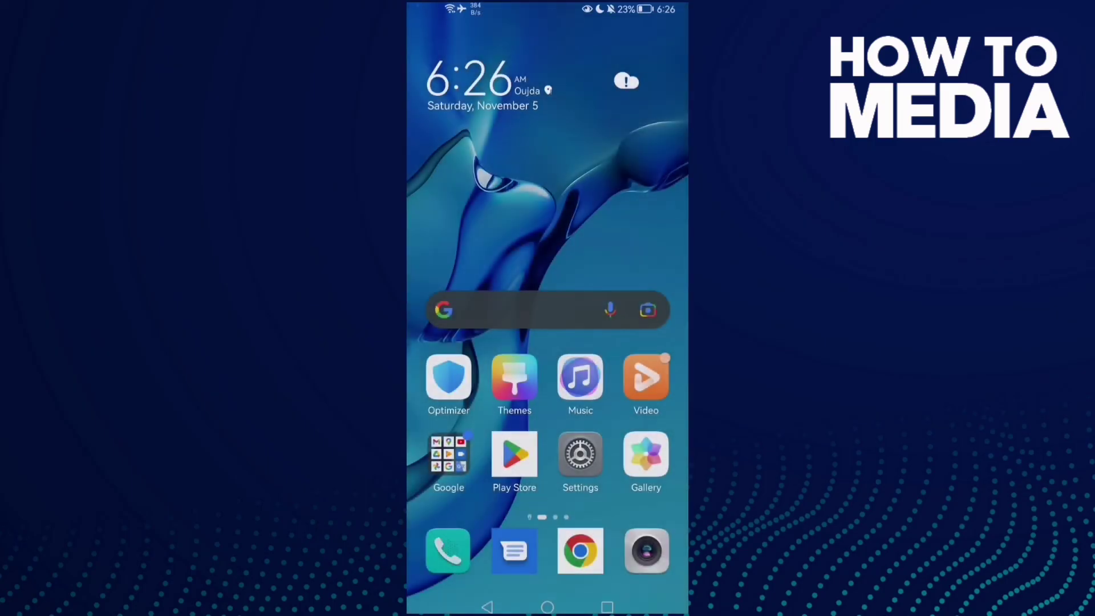